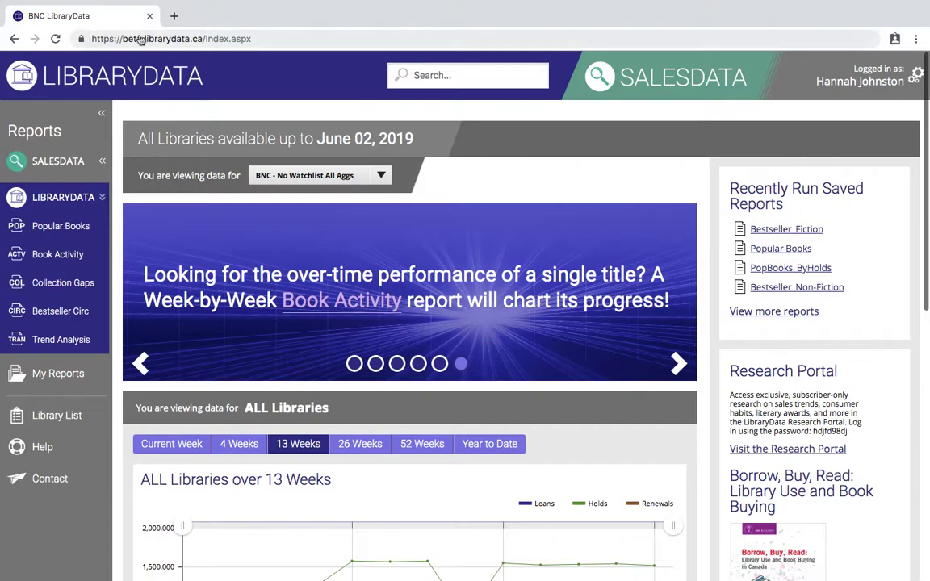
# Open the Trend Analysis report form from the LIBRARYDATA sidebar.
pyautogui.click(71, 343)
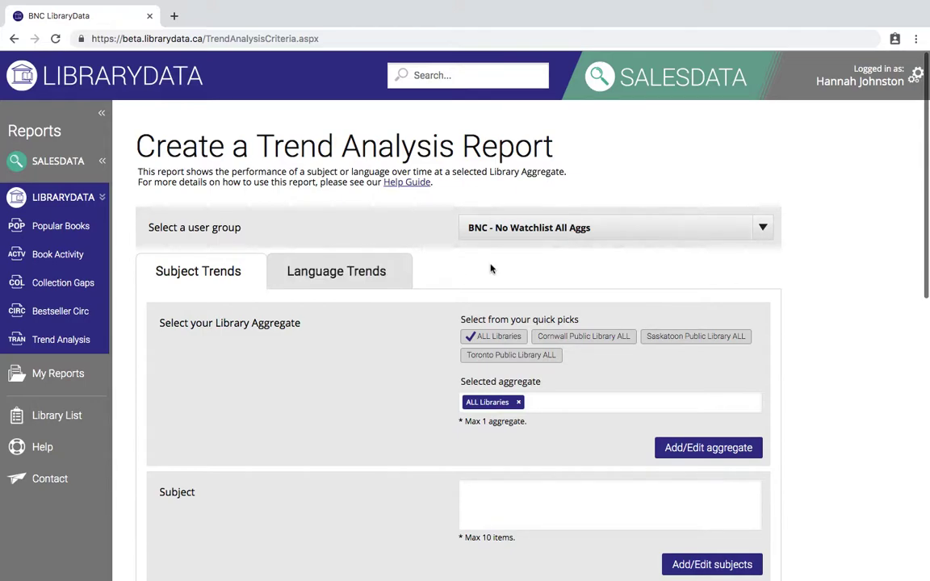
pyautogui.scroll(-1, 491, 269)
pyautogui.scroll(-2, 396, 295)
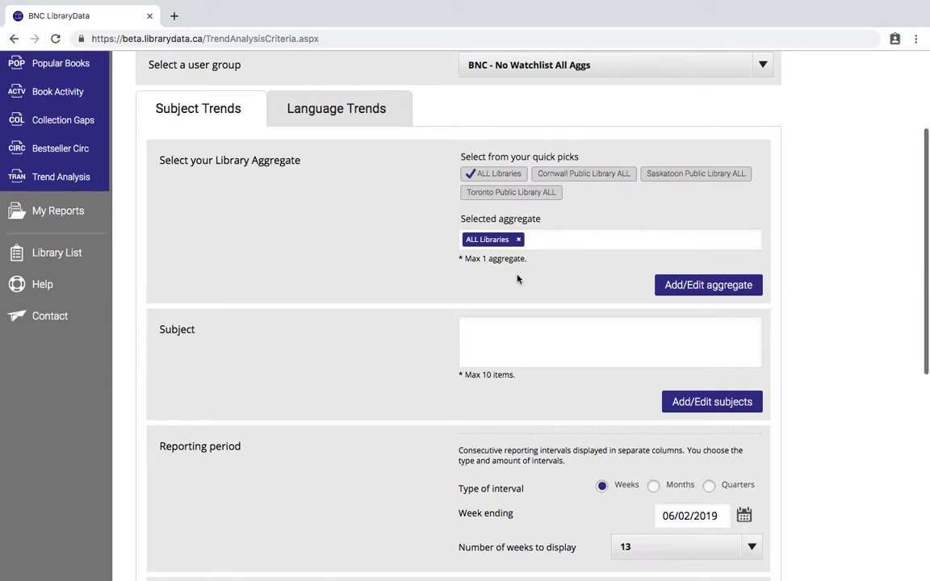
pyautogui.click(689, 286)
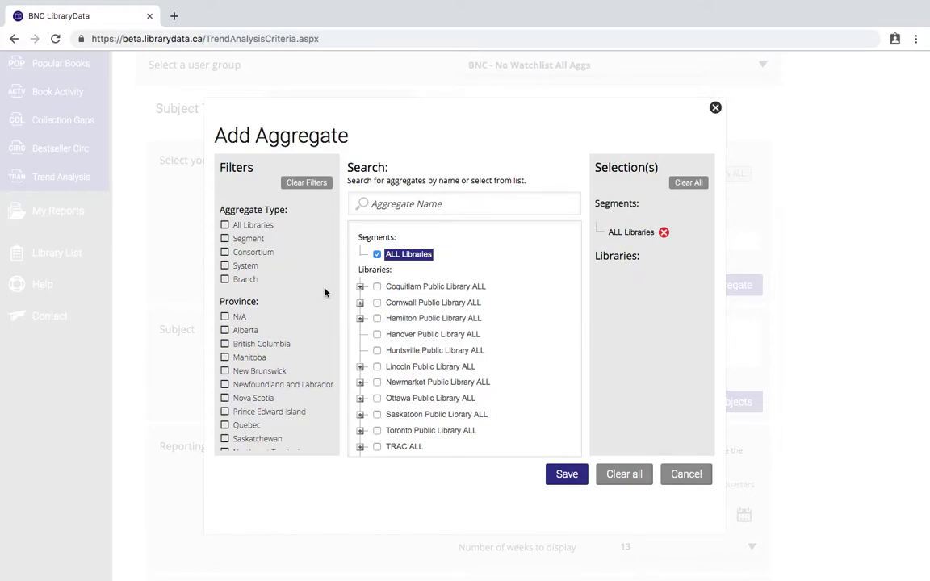
pyautogui.scroll(-8, 292, 237)
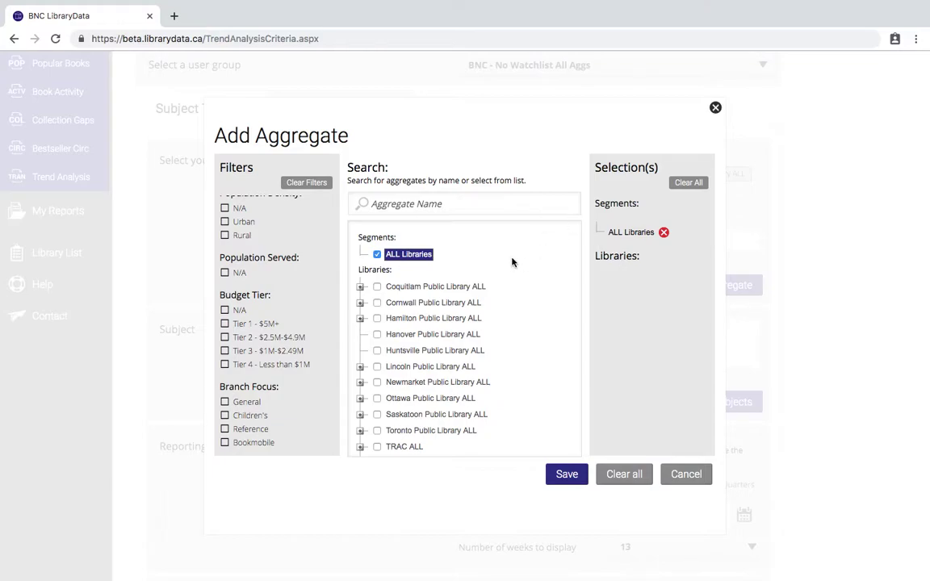
pyautogui.scroll(-2, 512, 263)
pyautogui.scroll(2, 512, 262)
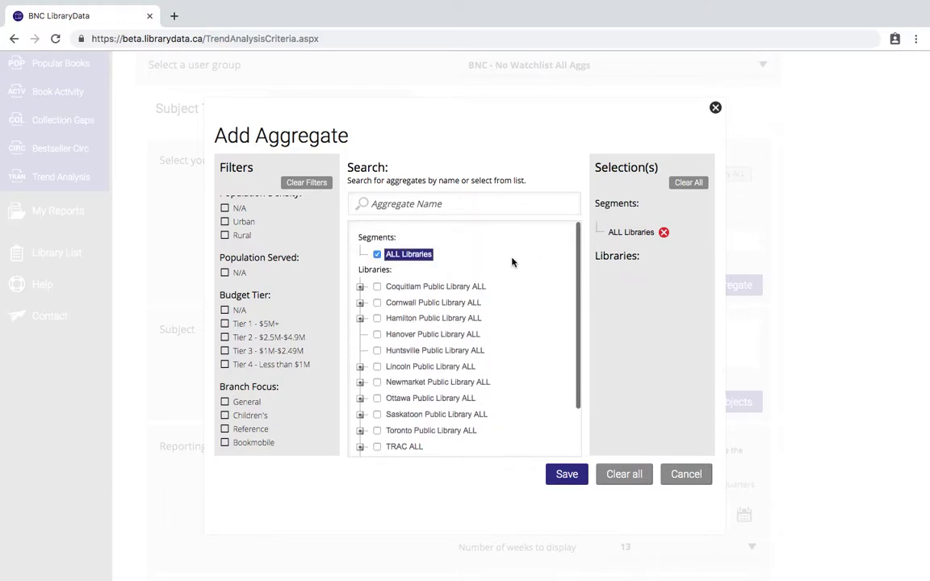
pyautogui.click(440, 207)
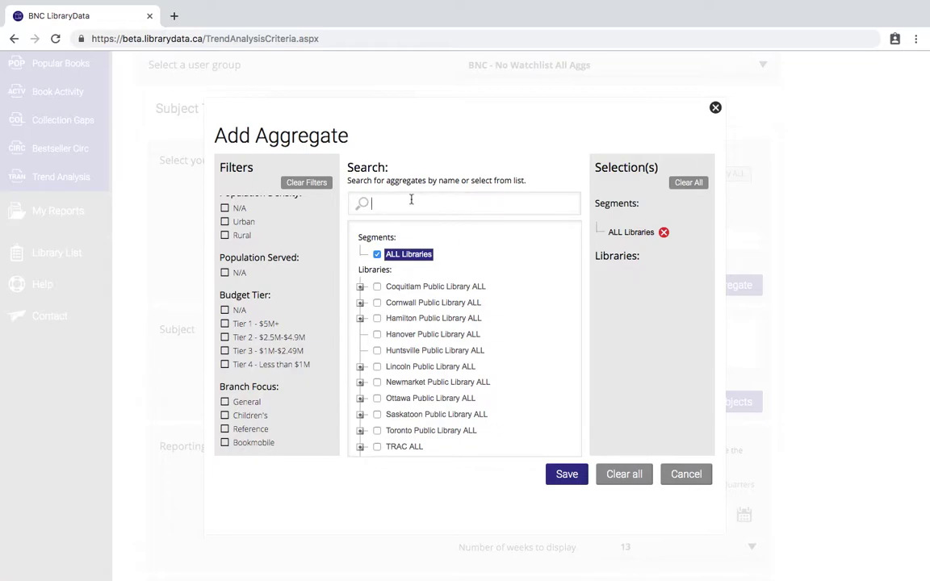
pyautogui.click(685, 474)
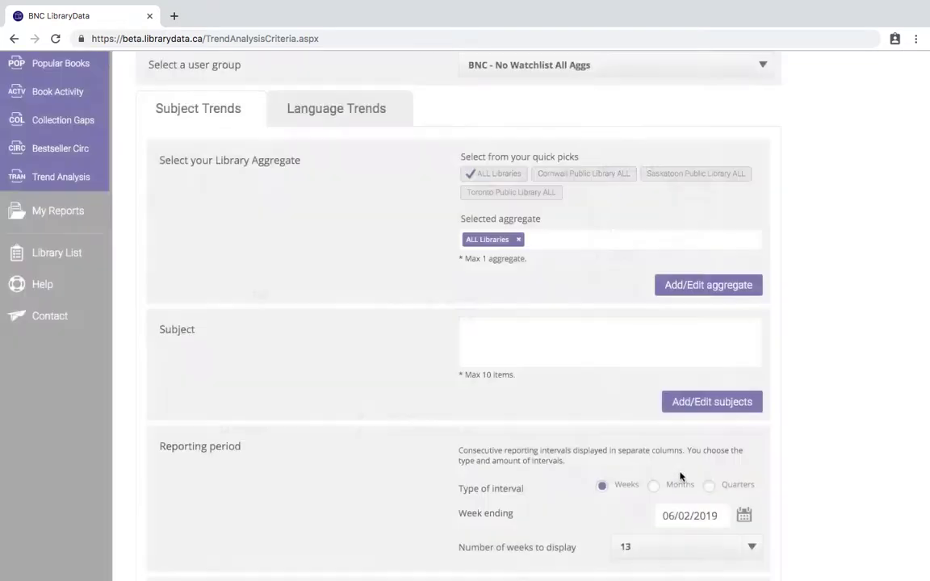
# Search the BISAC subjects for 'animals' and save Fiction / Animals (FIC067000) as the subject.
pyautogui.scroll(-1, 496, 339)
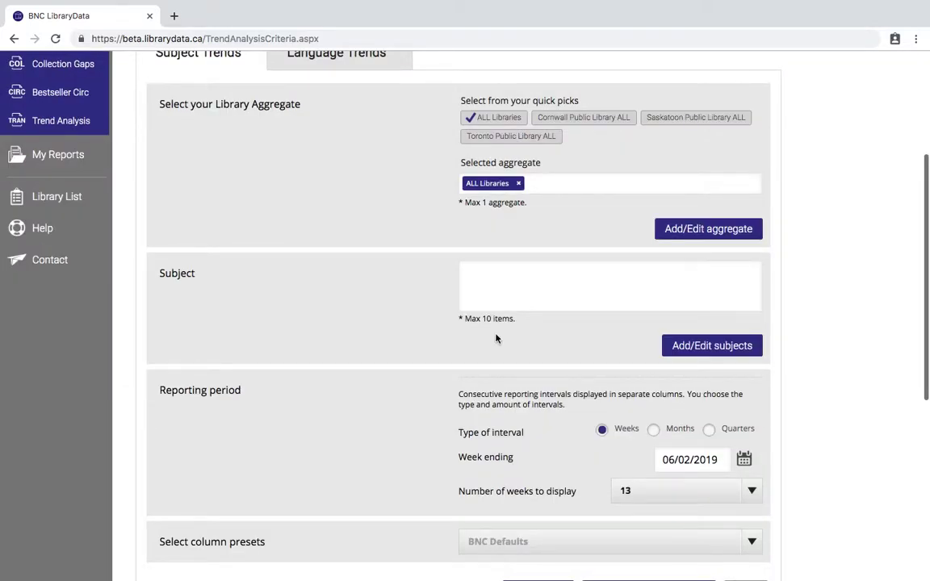
pyautogui.click(698, 345)
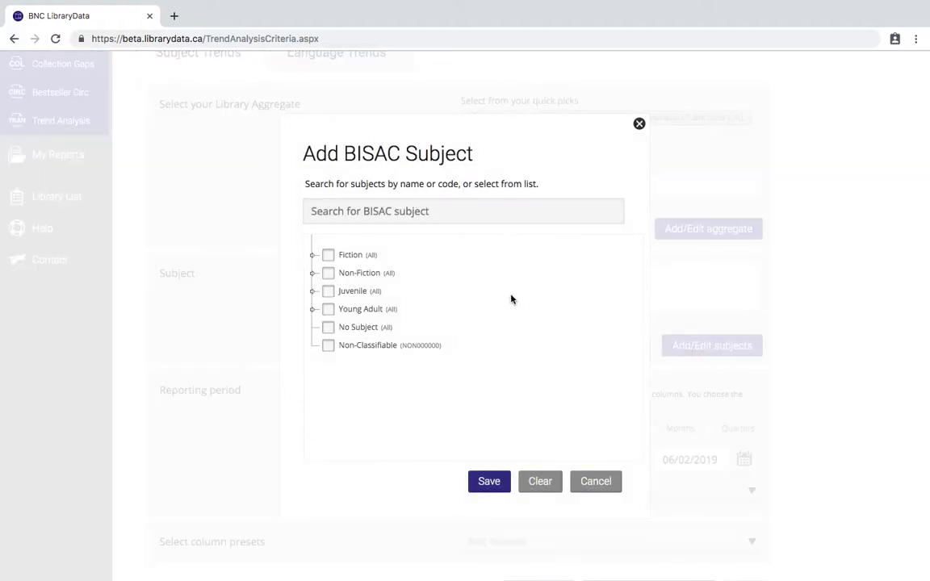
pyautogui.click(313, 275)
pyautogui.scroll(-1, 315, 311)
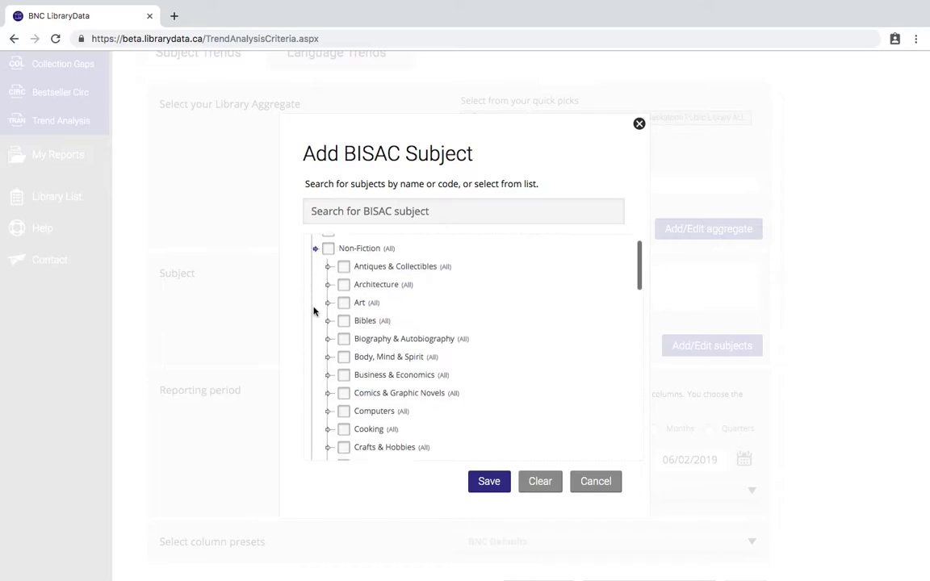
pyautogui.scroll(-4, 314, 311)
pyautogui.scroll(4, 314, 311)
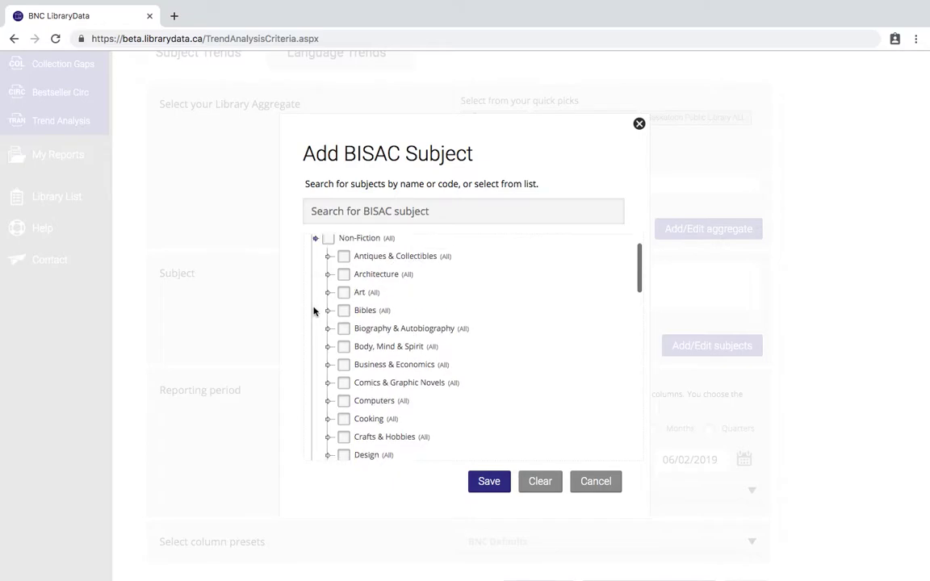
pyautogui.scroll(1, 314, 312)
pyautogui.click(345, 211)
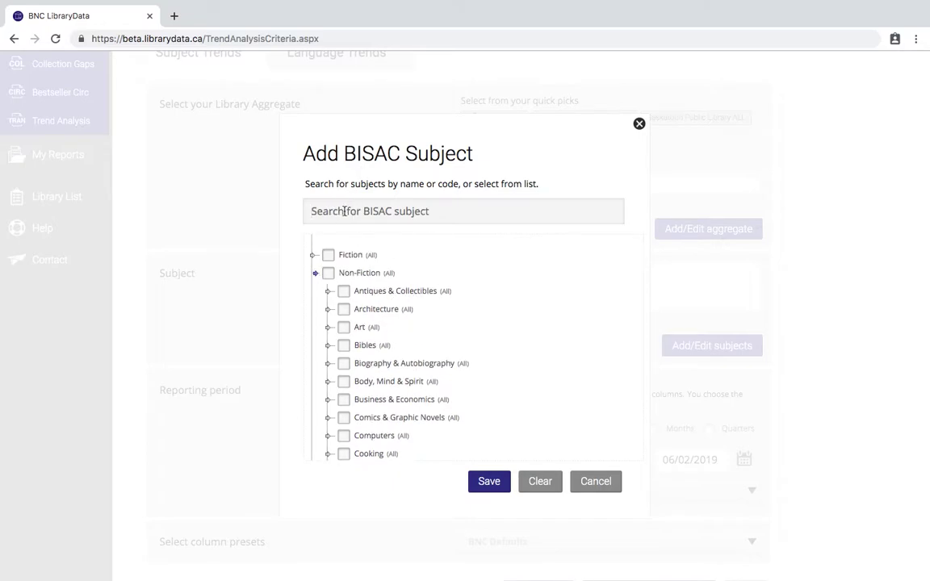
pyautogui.write('animals')
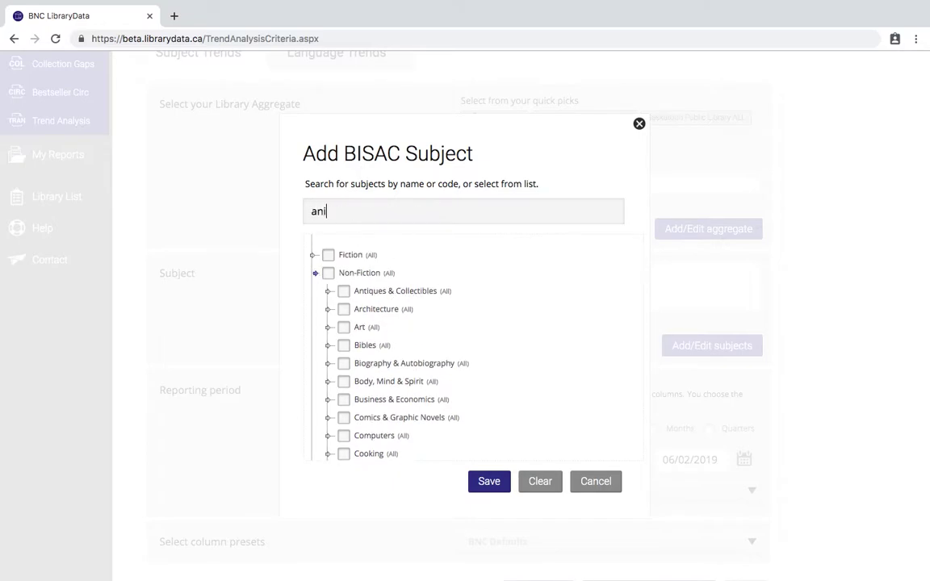
pyautogui.click(370, 232)
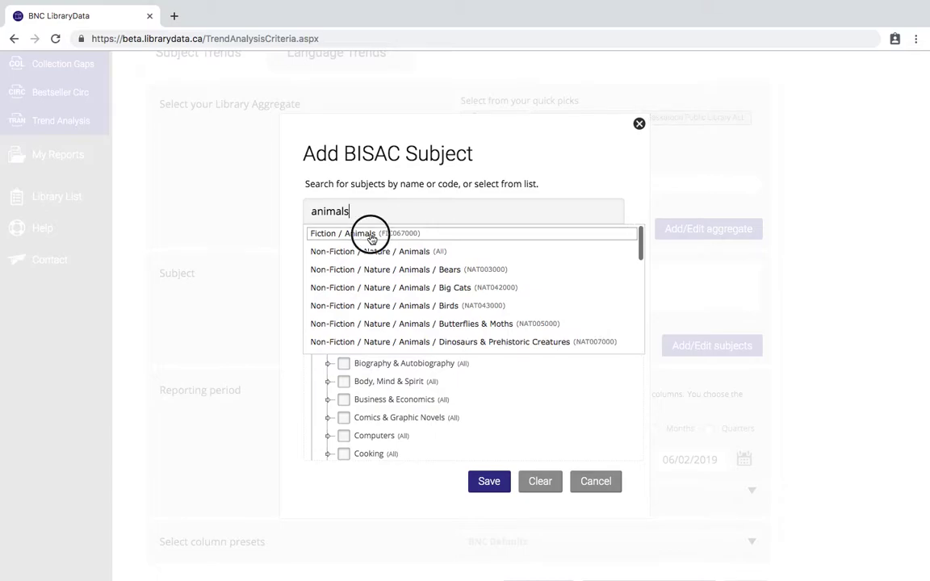
pyautogui.click(489, 481)
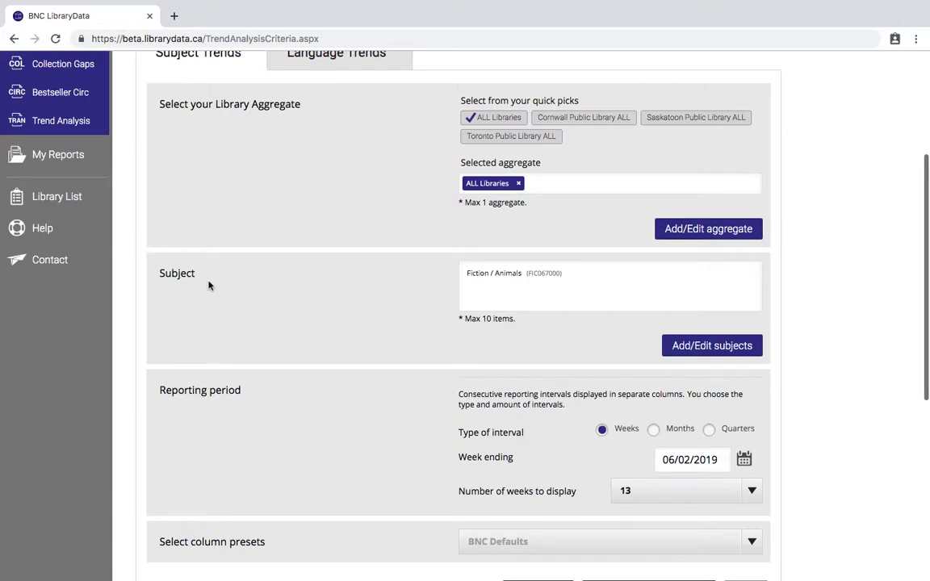
# Switch the reporting period to Months, showing 5 months ending May 2019.
pyautogui.scroll(-2, 209, 285)
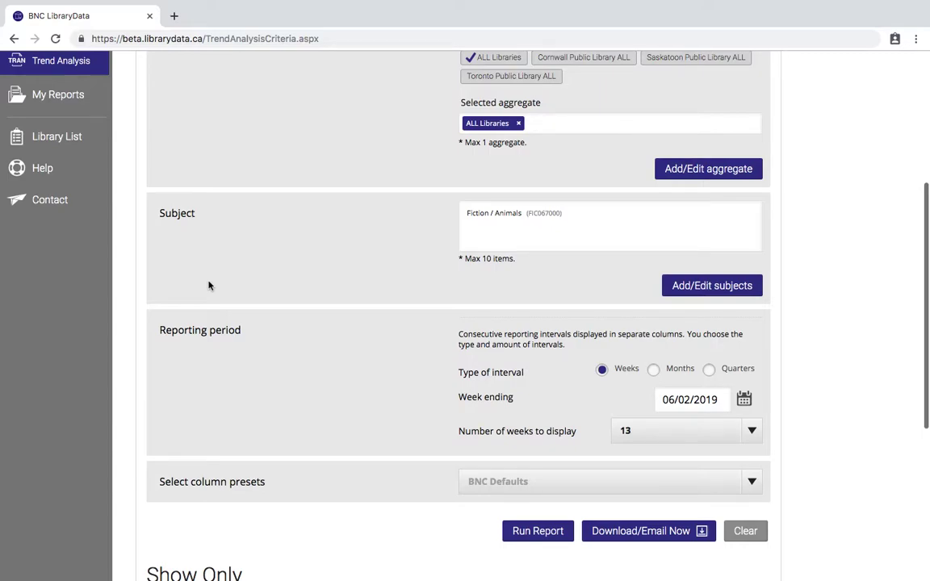
pyautogui.scroll(-1, 208, 285)
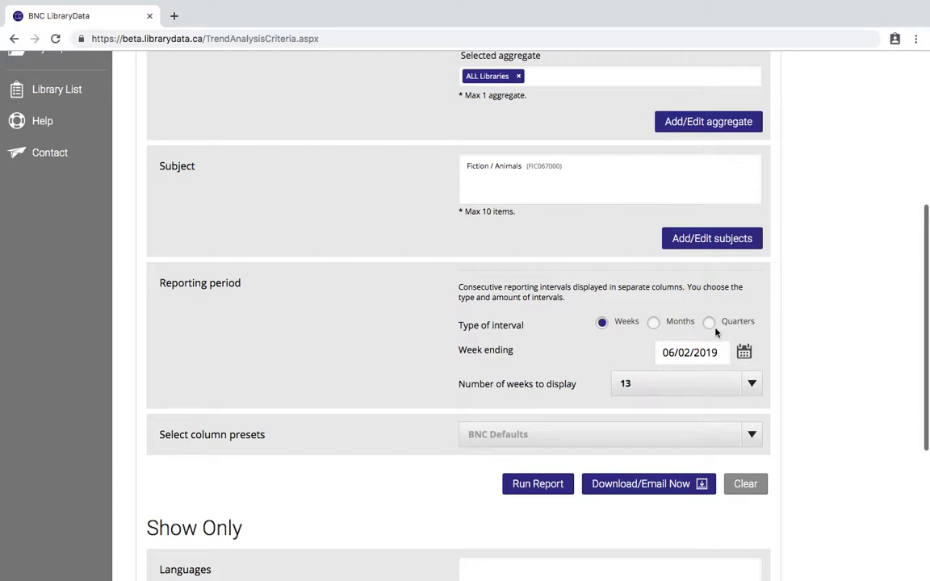
pyautogui.click(654, 324)
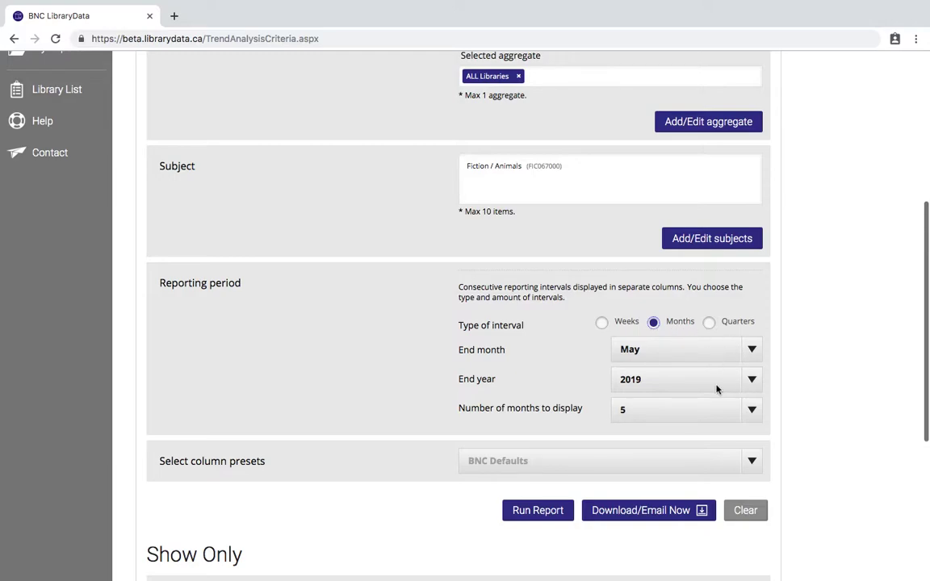
pyautogui.click(749, 417)
pyautogui.click(750, 409)
pyautogui.scroll(-1, 751, 400)
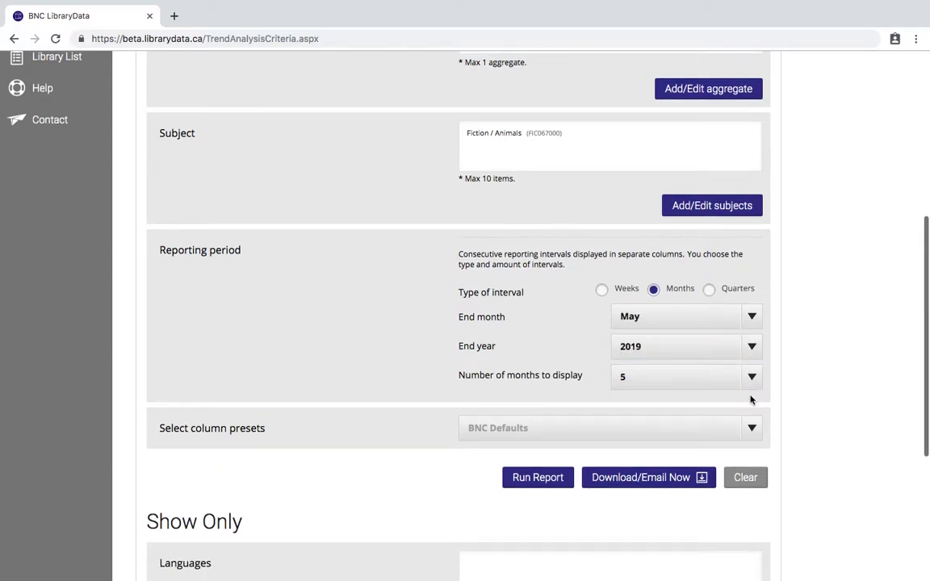
pyautogui.scroll(-2, 693, 396)
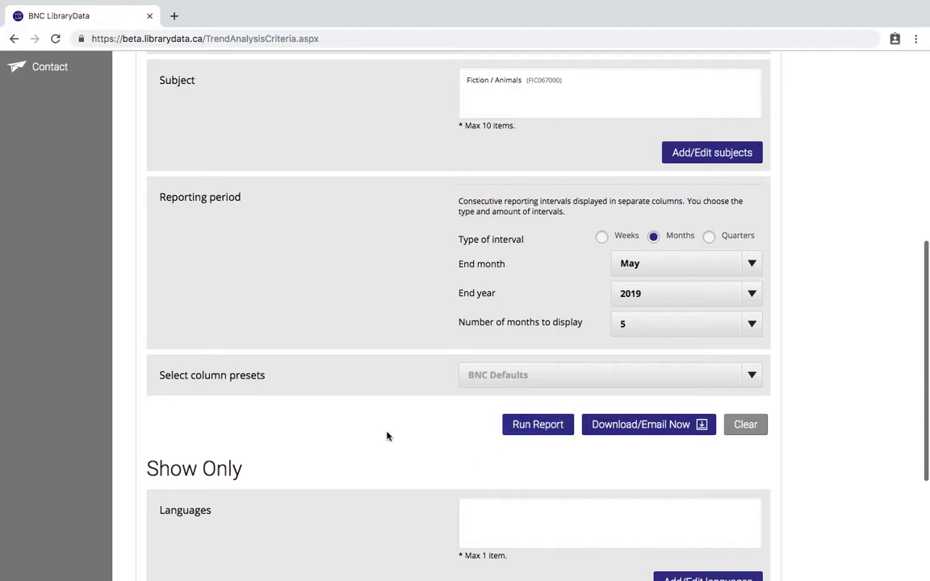
pyautogui.scroll(-3, 387, 436)
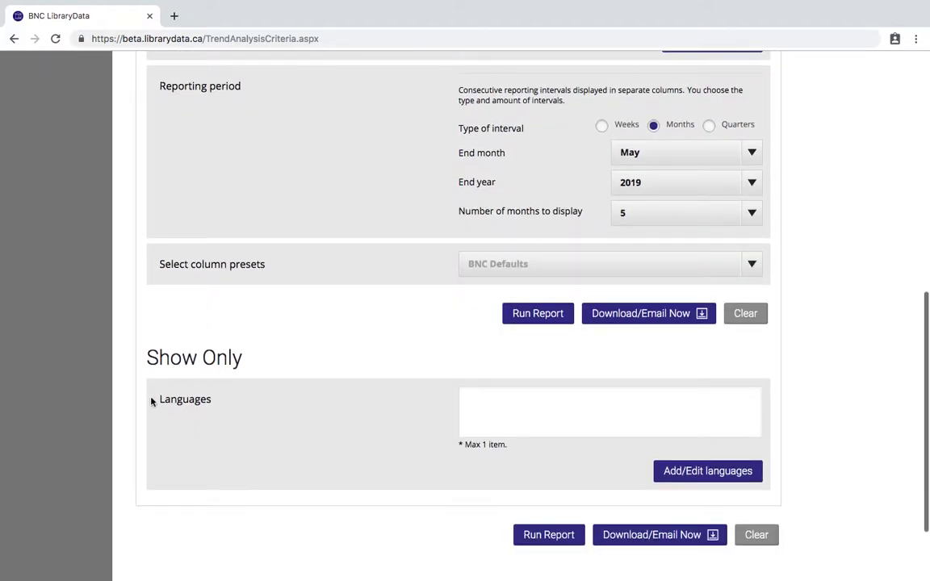
# Leave the language filter empty, cancelling a trial French selection.
pyautogui.click(677, 482)
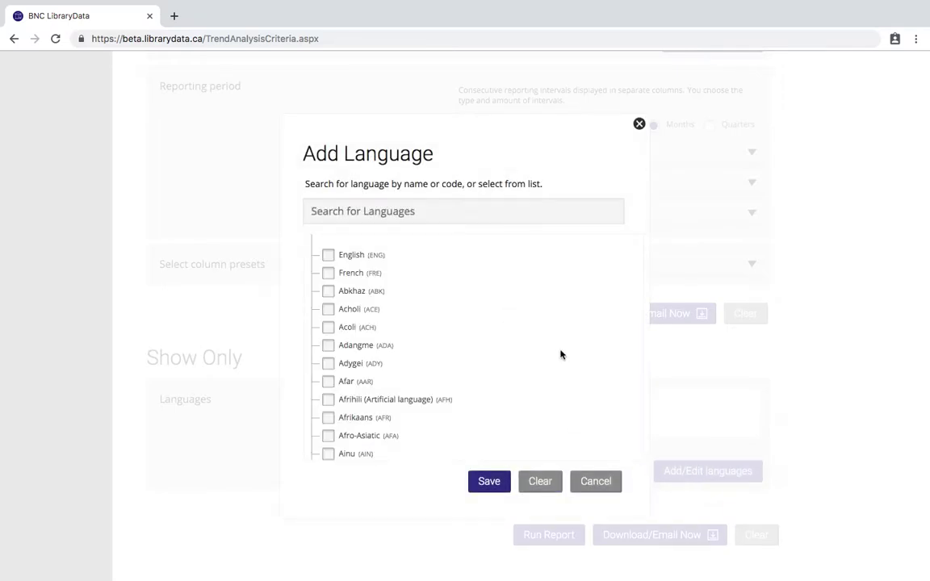
pyautogui.scroll(-2, 445, 278)
pyautogui.scroll(2, 444, 276)
pyautogui.click(329, 275)
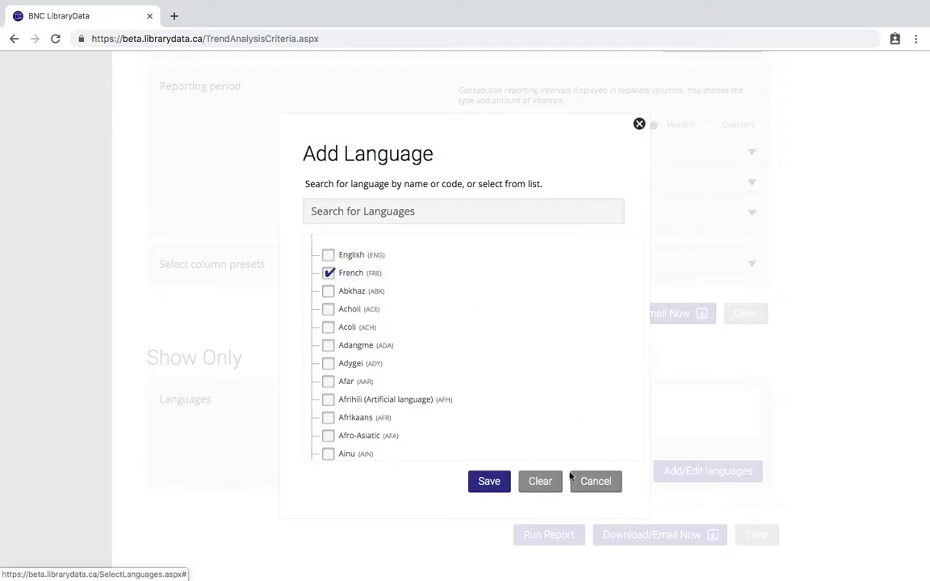
pyautogui.click(593, 481)
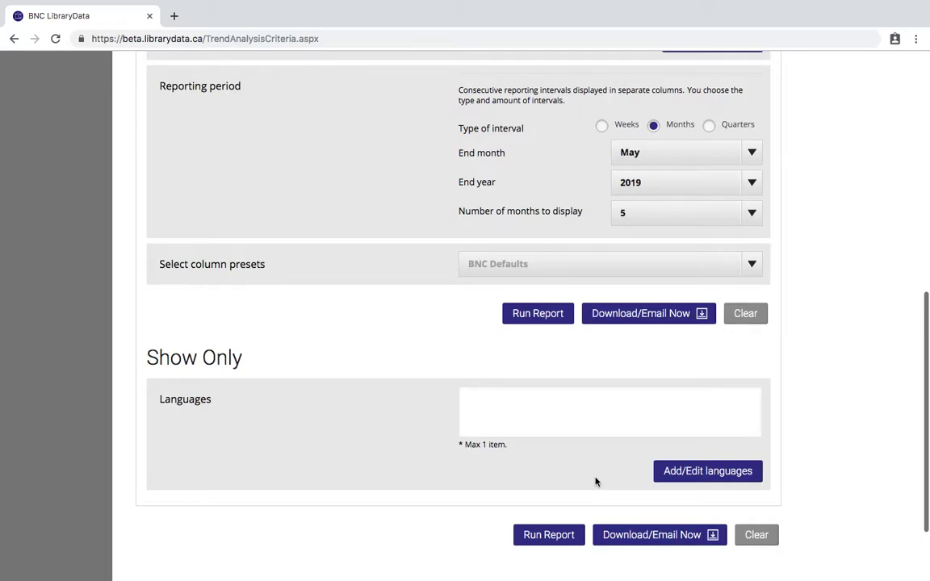
# Review the criteria and run the Subject Trends report.
pyautogui.scroll(5, 595, 482)
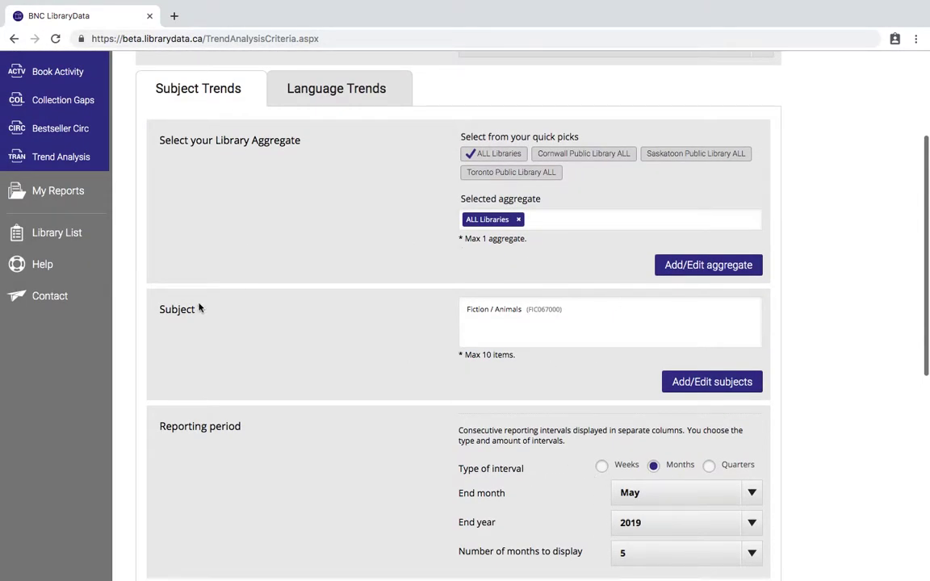
pyautogui.scroll(-6, 456, 314)
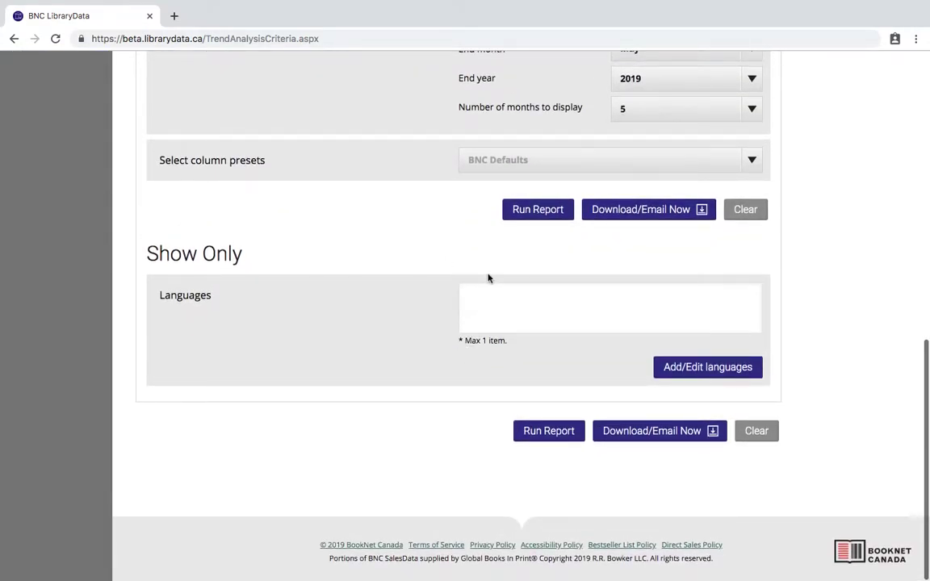
pyautogui.click(517, 213)
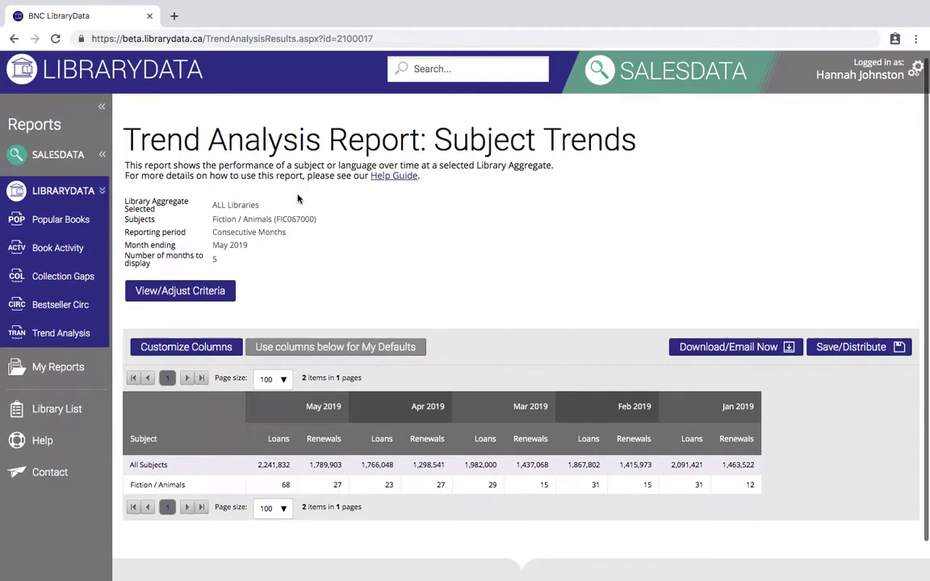
# Sort the results by Mar 2019 Renewals in reverse so Fiction / Animals lists first.
pyautogui.scroll(-1, 297, 199)
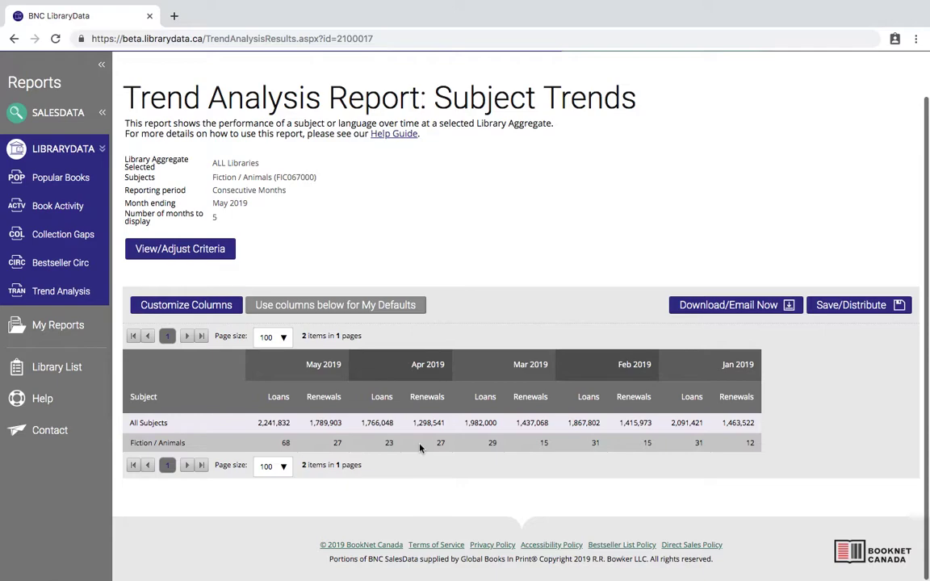
pyautogui.click(533, 400)
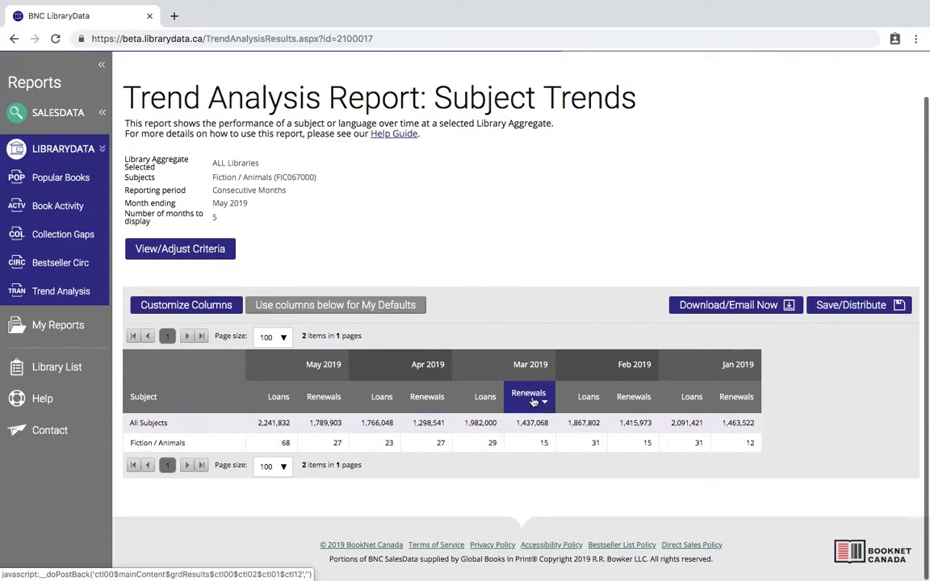
pyautogui.click(533, 400)
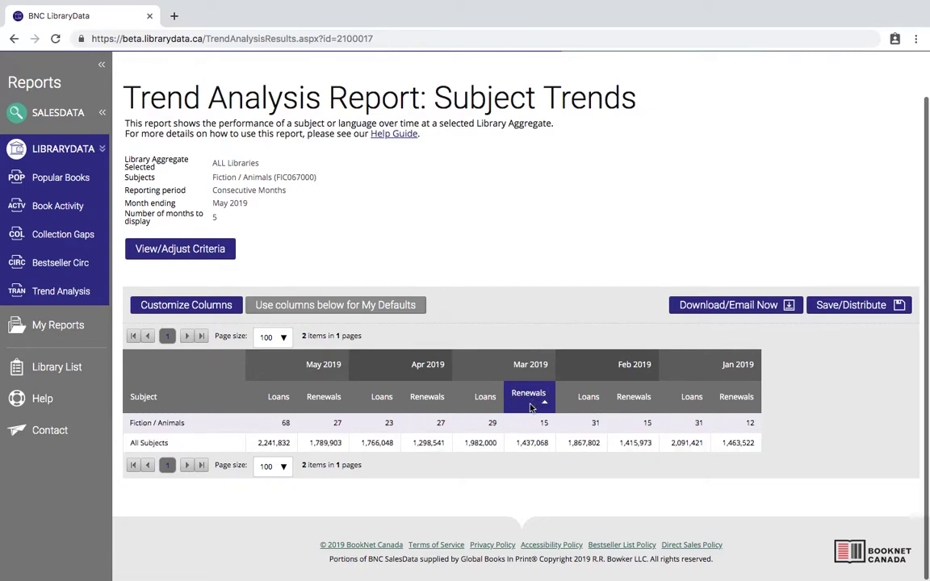
# Uncheck Renewals in Customize Columns so only monthly Loans columns remain.
pyautogui.click(207, 307)
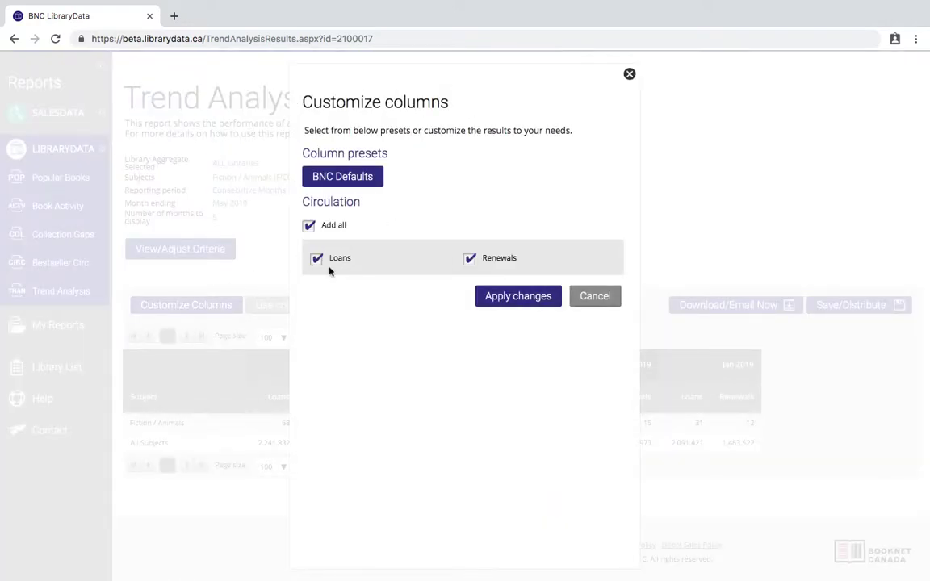
pyautogui.click(472, 262)
pyautogui.click(513, 300)
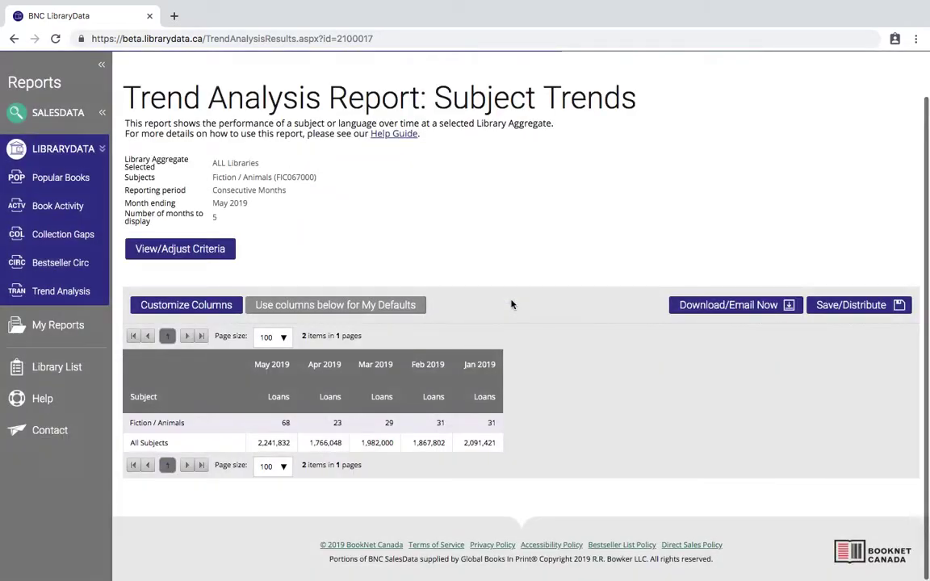